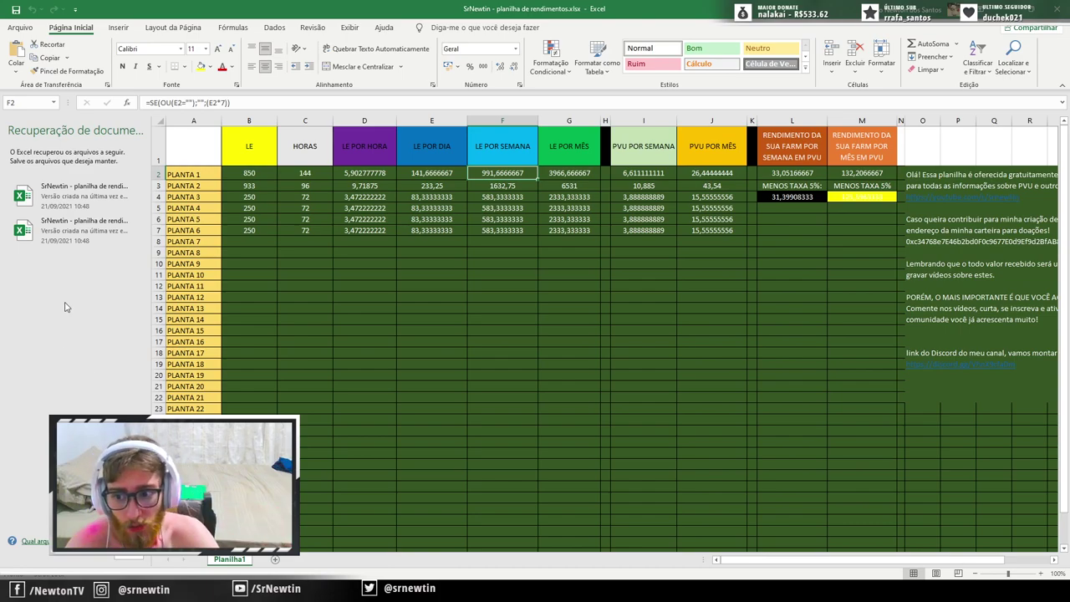
# Step: Review the calculated results for PLANTA 1 to 6, and PLANTA 1's LE and HORAS input cells
pyautogui.click(84, 219)
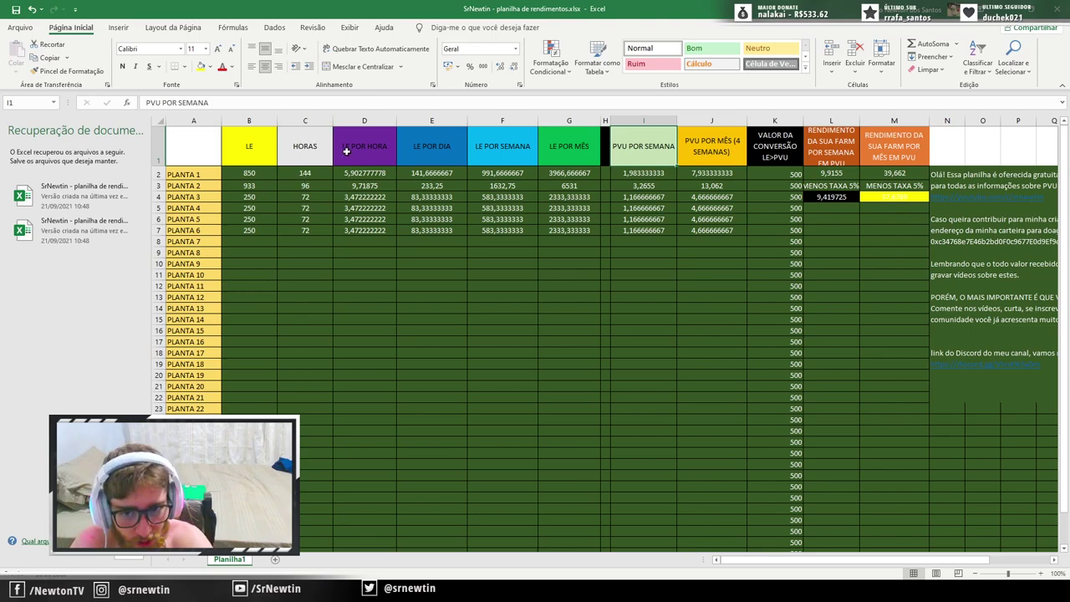
pyautogui.moveTo(365, 172); pyautogui.dragTo(726, 233)
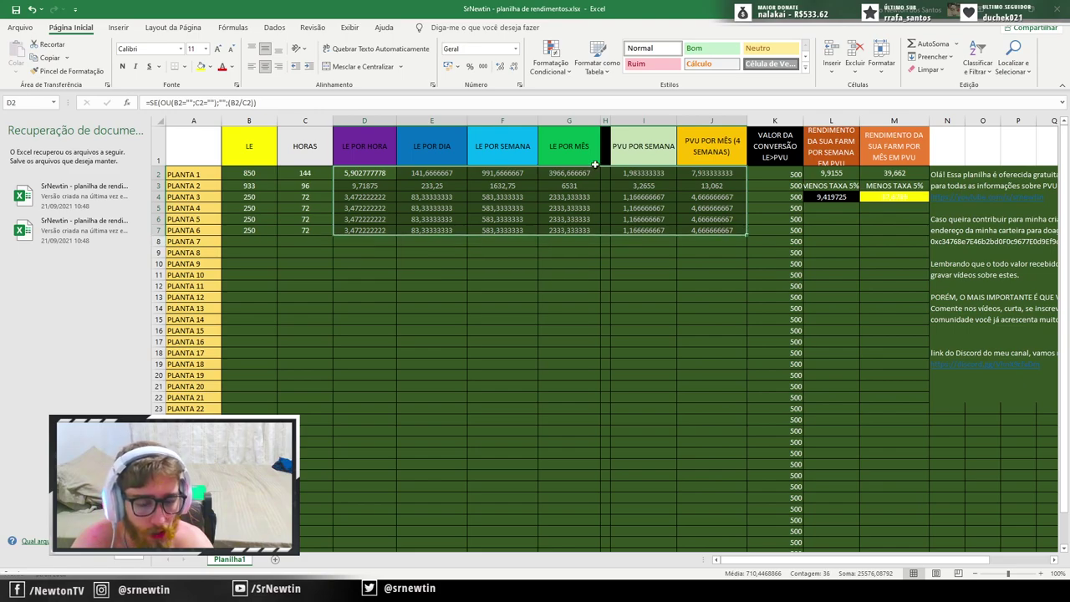
pyautogui.click(259, 173)
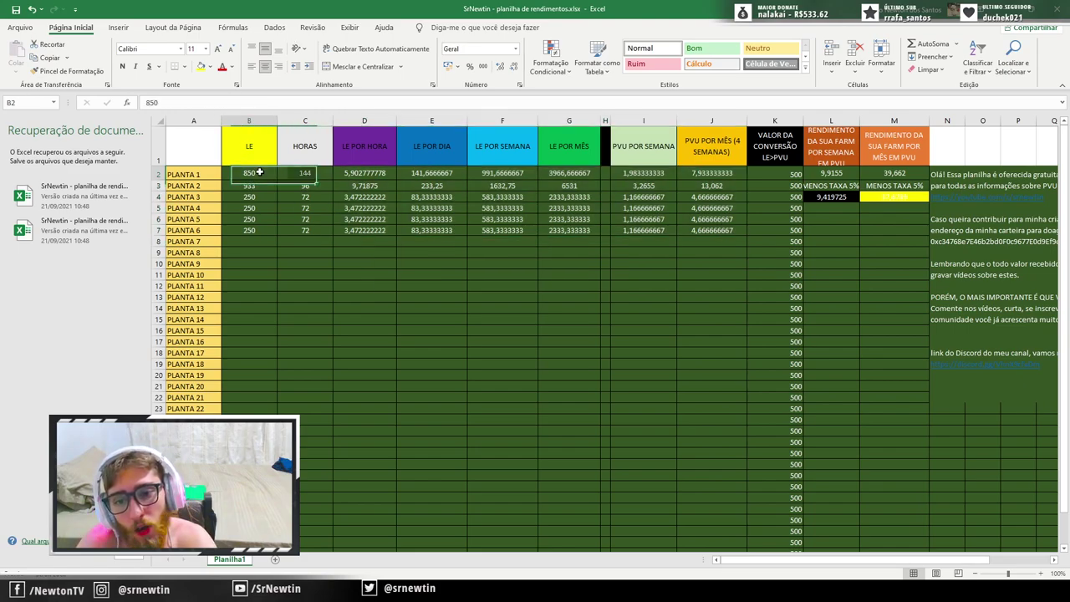
pyautogui.click(303, 172)
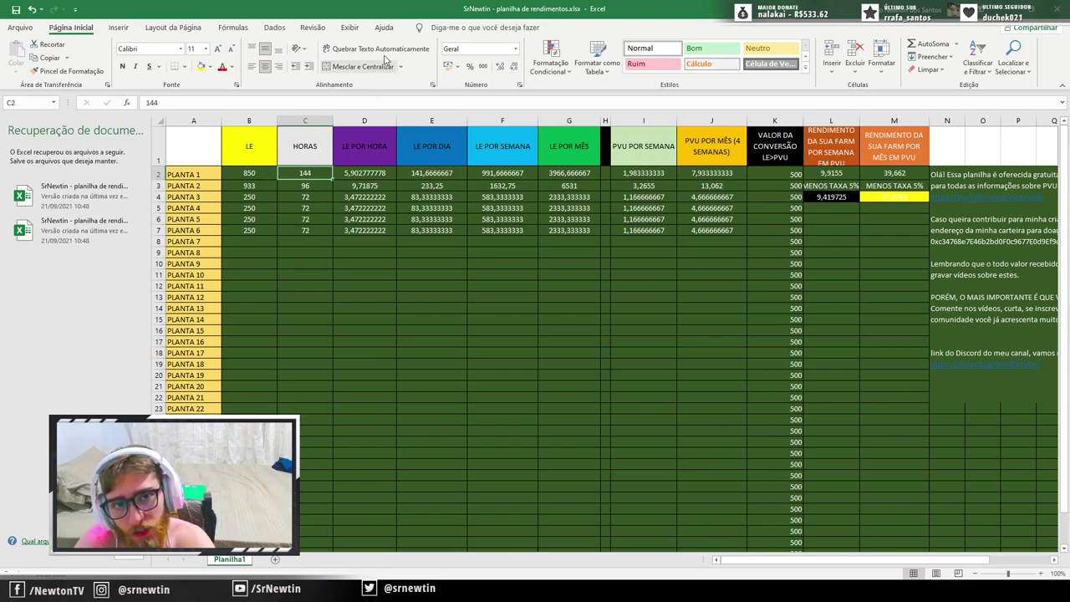
pyautogui.click(254, 176)
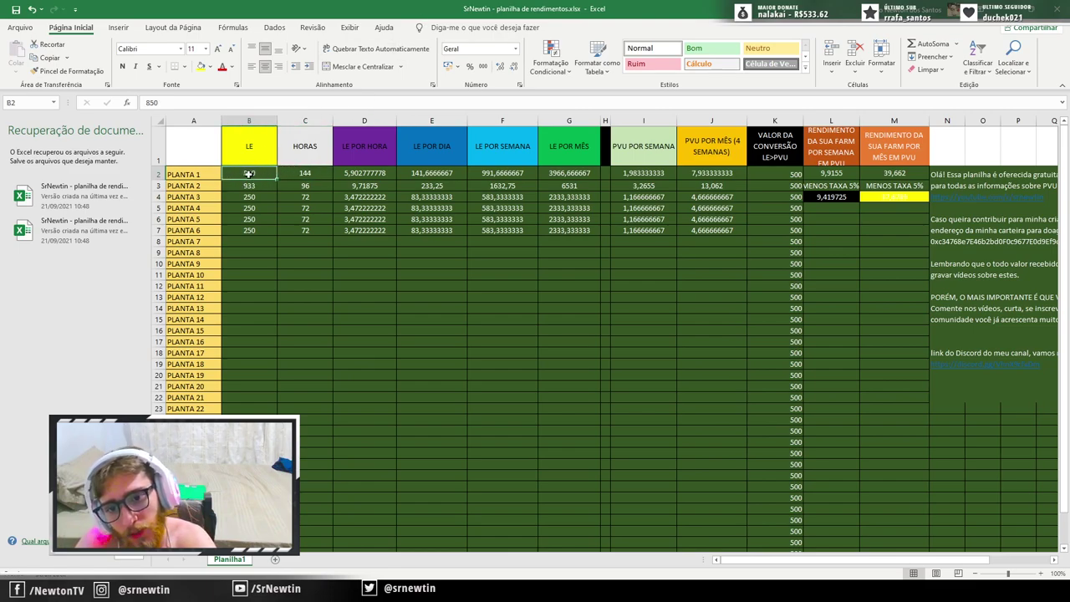
pyautogui.click(296, 172)
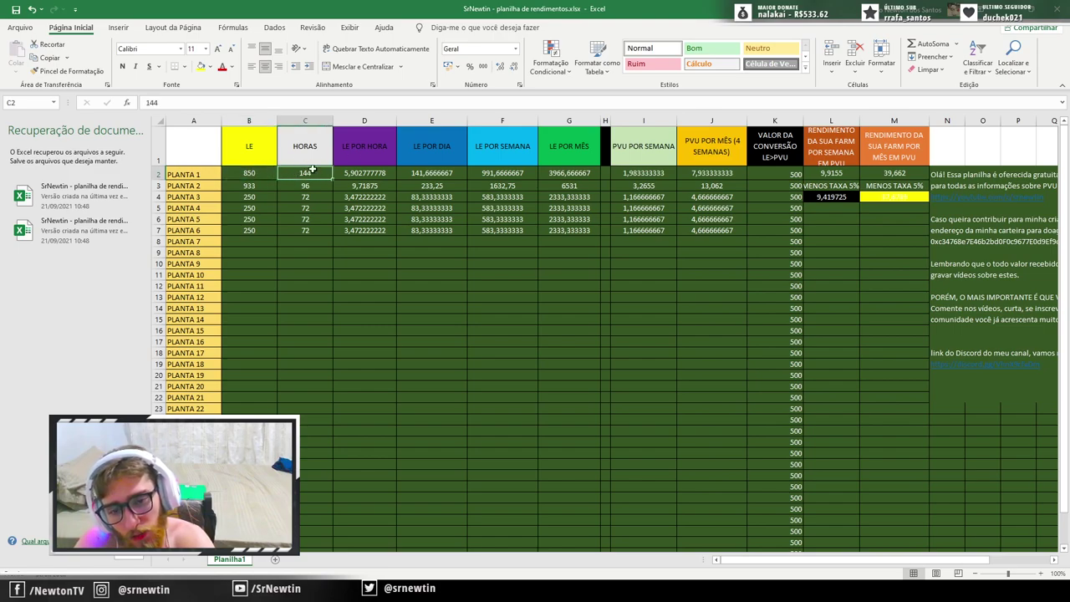
pyautogui.click(266, 174)
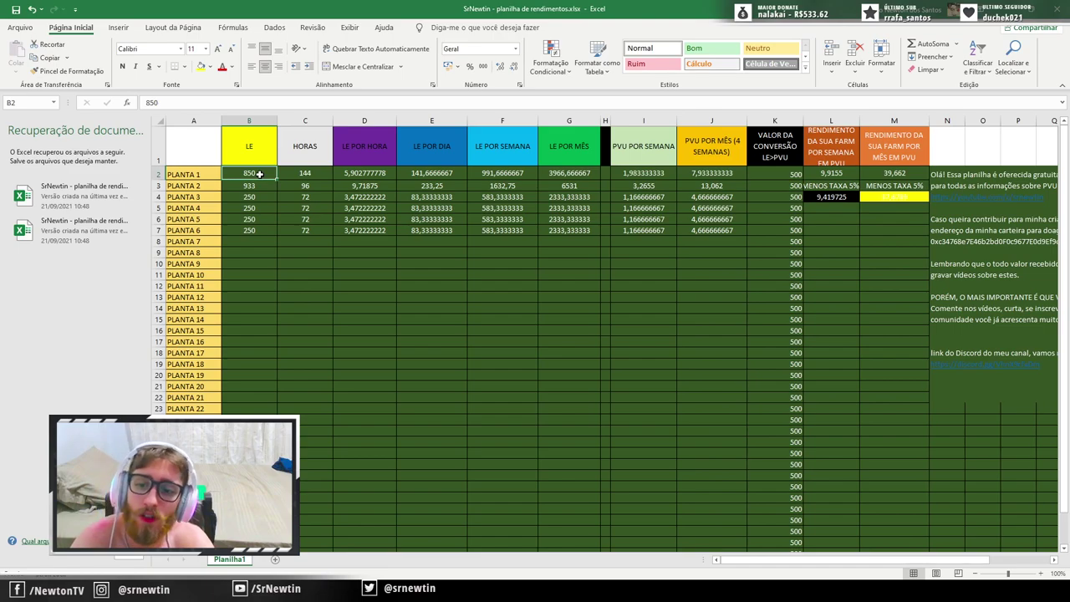
pyautogui.click(301, 174)
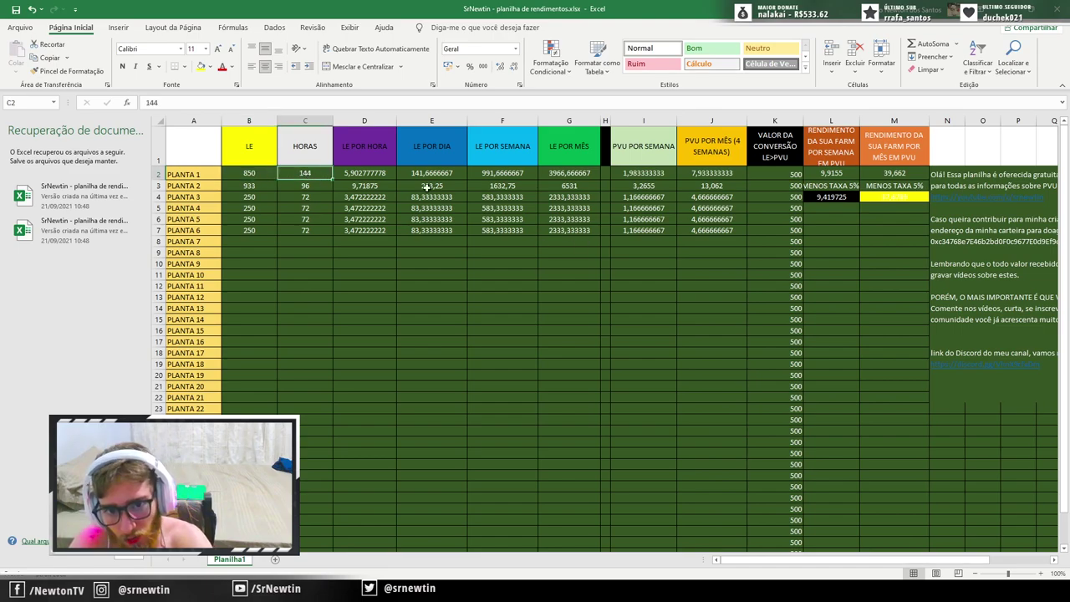
# Step: Examine PLANTA 1's formulas for LE per hour, day, week and month, and for PVU per week and month
pyautogui.click(357, 174)
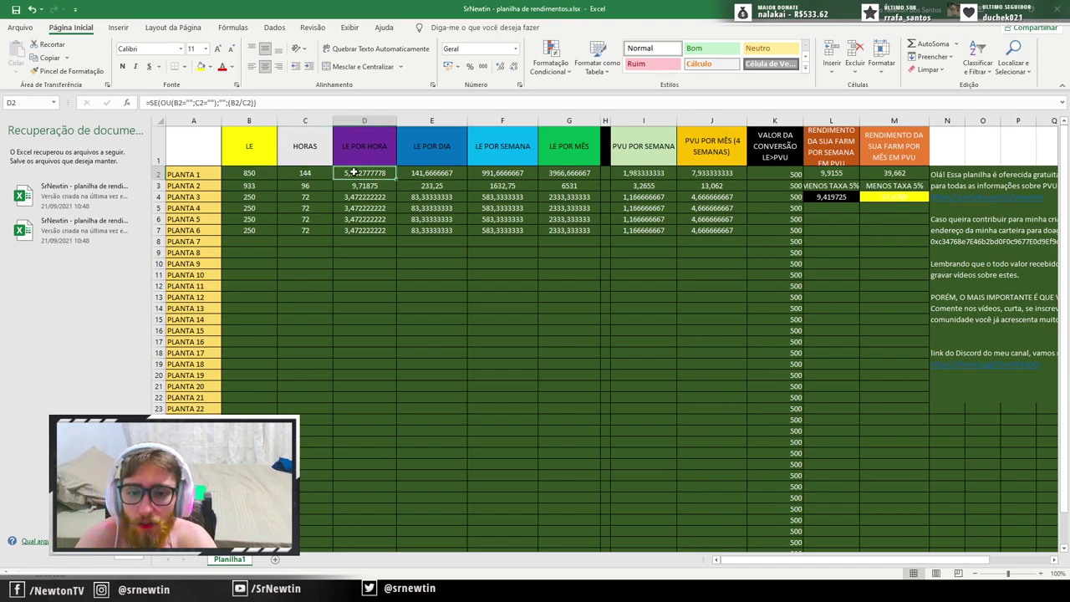
pyautogui.click(423, 172)
pyautogui.click(500, 172)
pyautogui.click(574, 170)
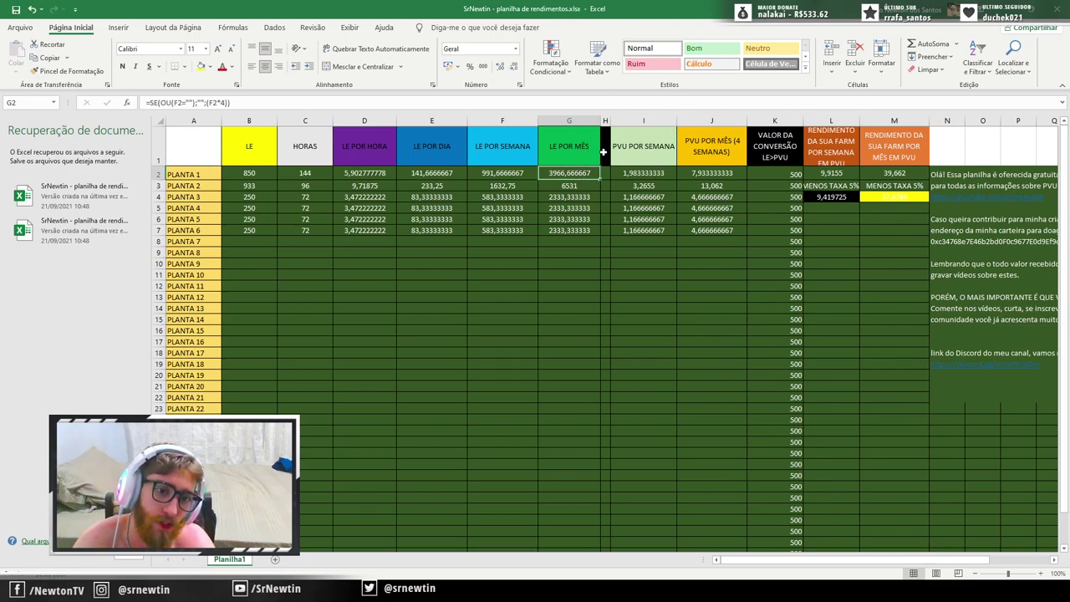
pyautogui.click(645, 172)
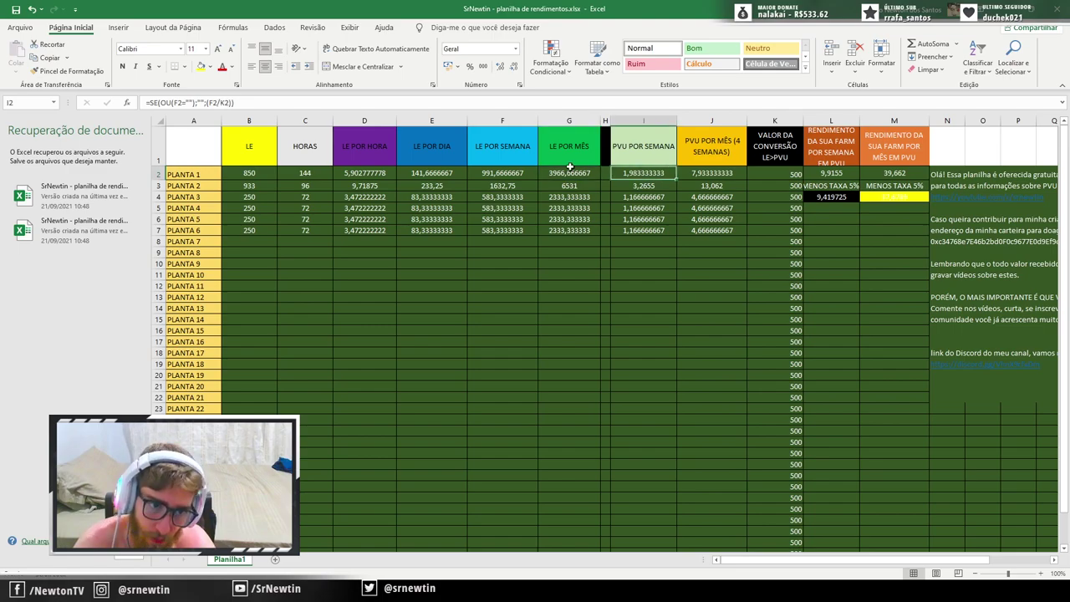
pyautogui.click(735, 171)
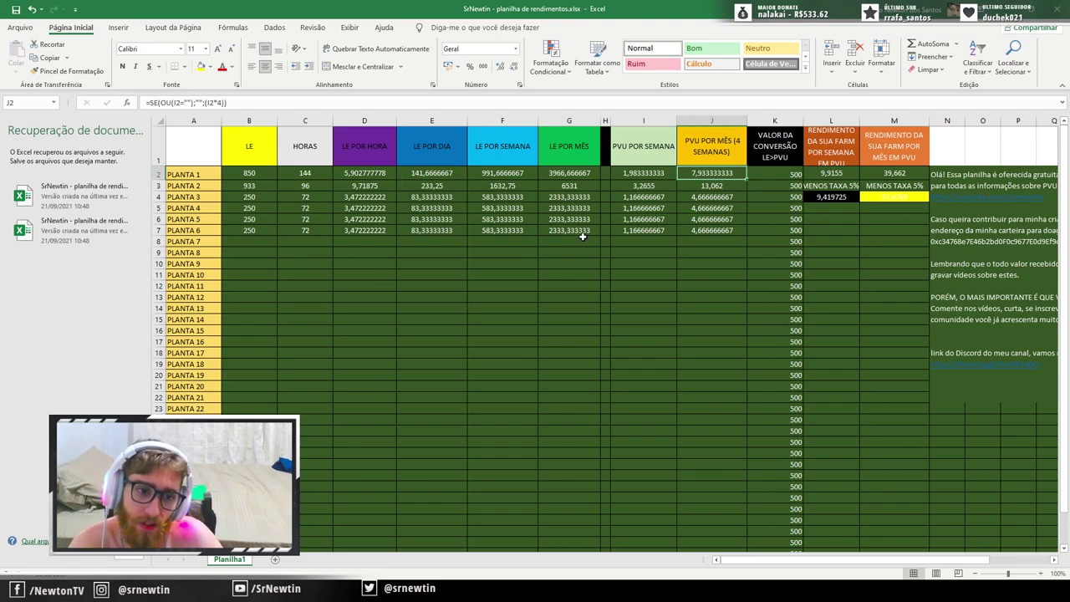
# Step: Set PLANTA 1's LE>PVU conversion value in K2 to 600
pyautogui.click(778, 174)
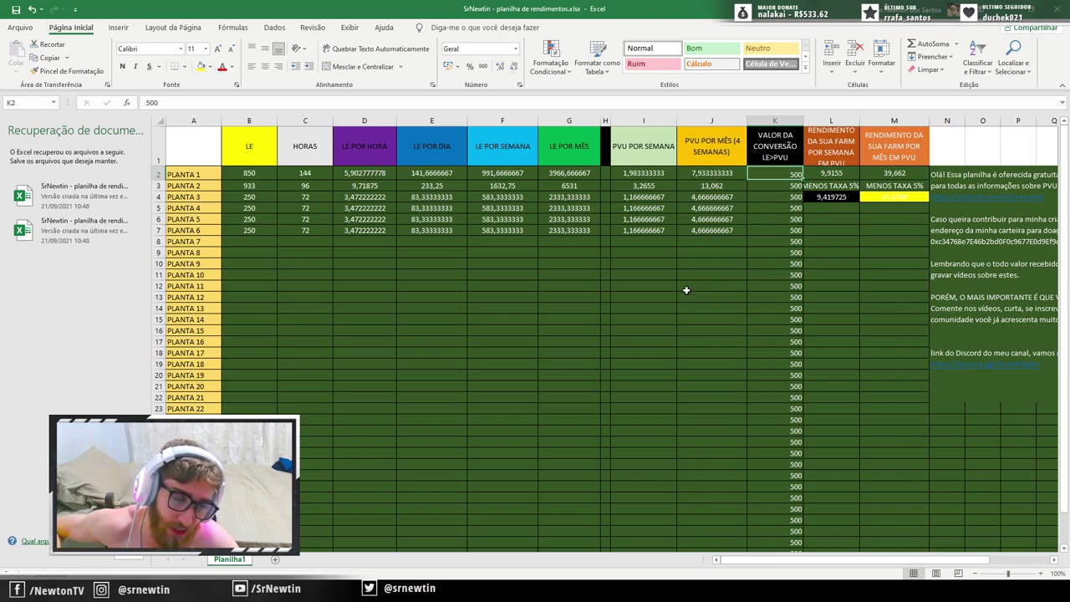
pyautogui.doubleClick(791, 174)
pyautogui.doubleClick(786, 175)
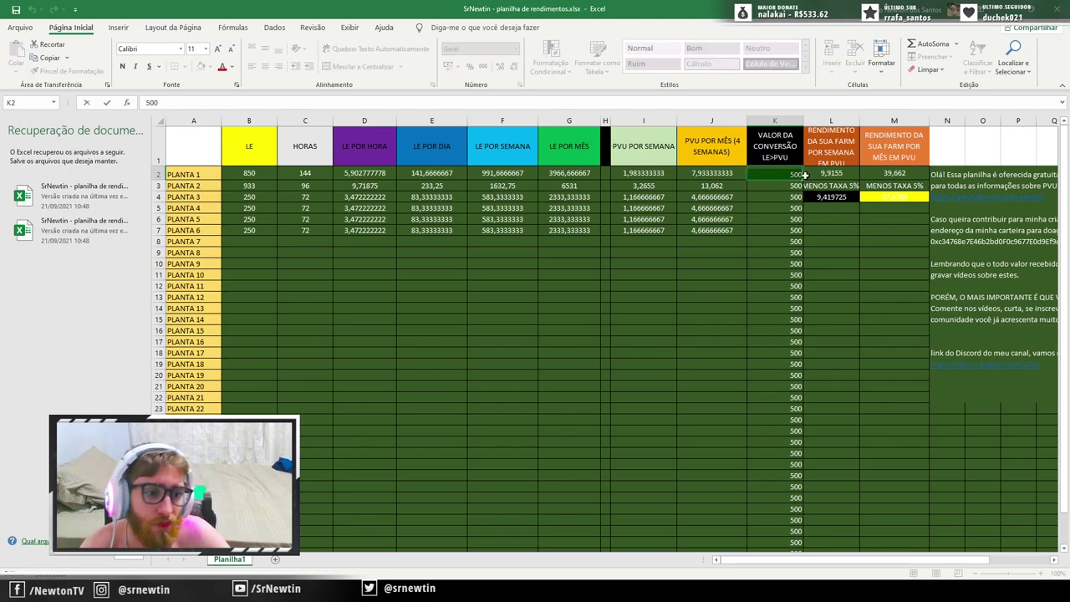
pyautogui.write('60')
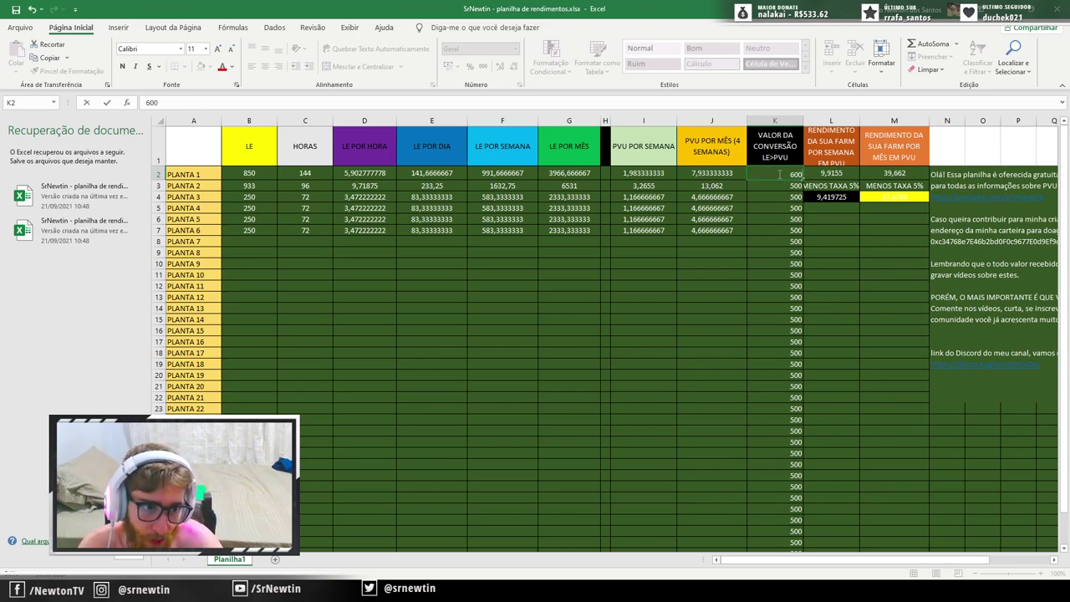
pyautogui.hotkey('ctrl', 'Return')
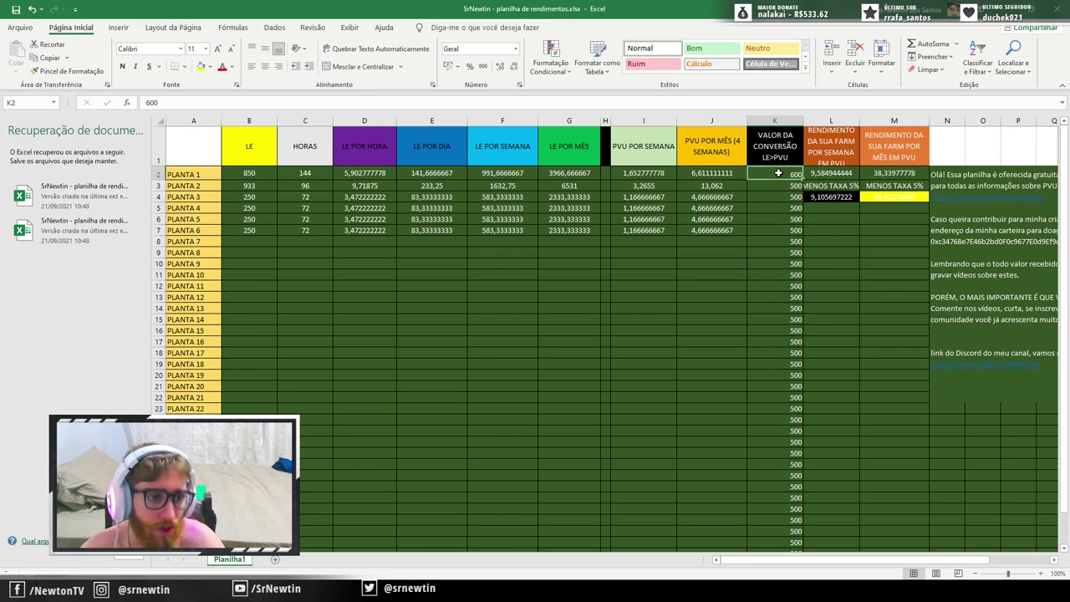
# Step: Copy the conversion value 600 from K2 into all the plant rows below it in column K
pyautogui.hotkey('ctrl', 'c')
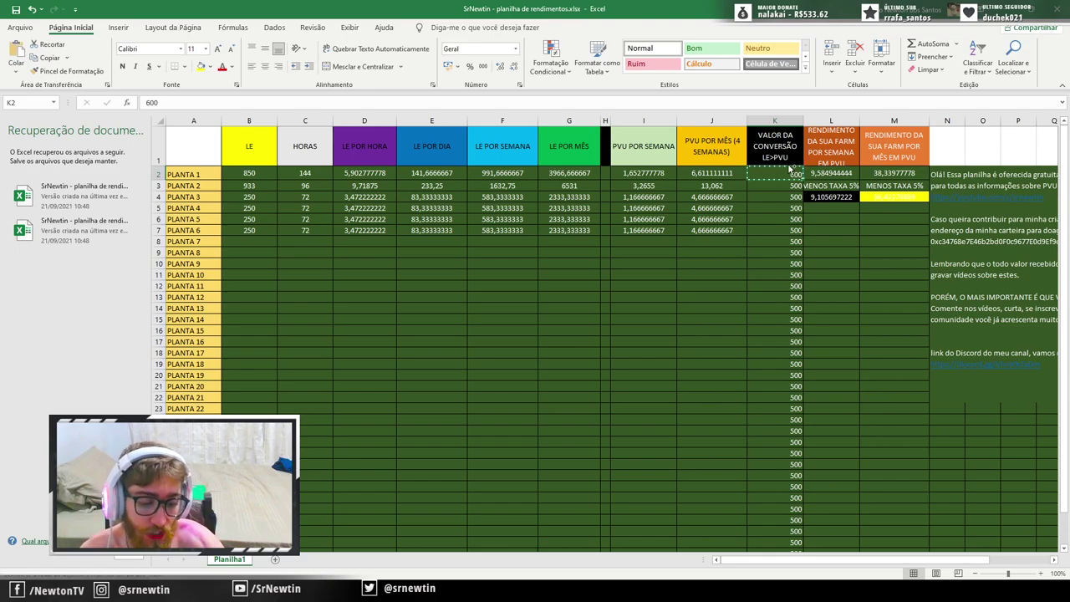
pyautogui.hotkey('ctrl', 'shift', 'Down')
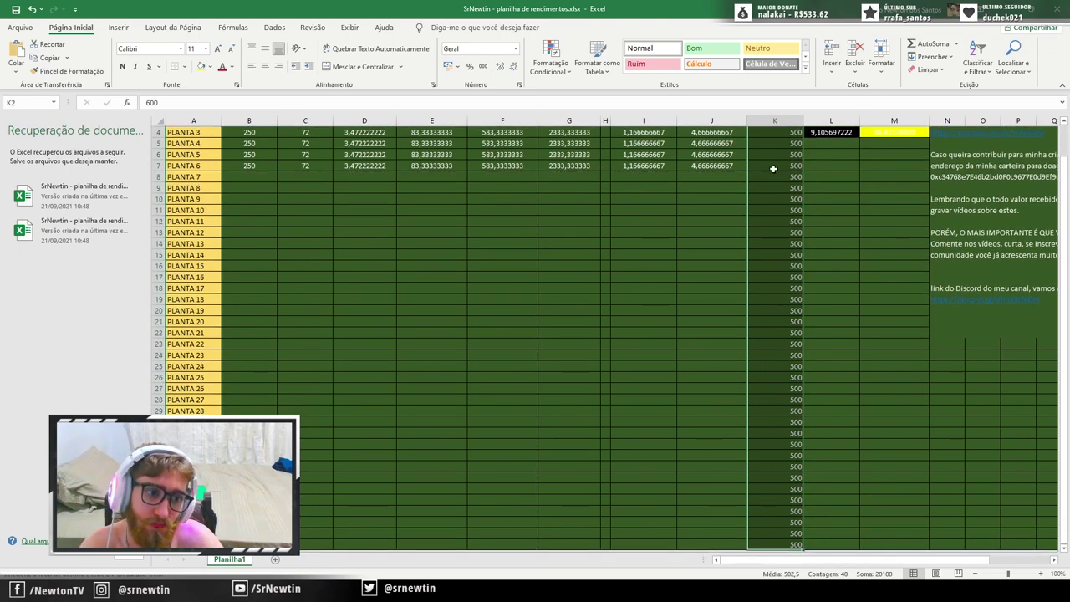
pyautogui.scroll(1, 777, 350)
pyautogui.scroll(-4, 778, 349)
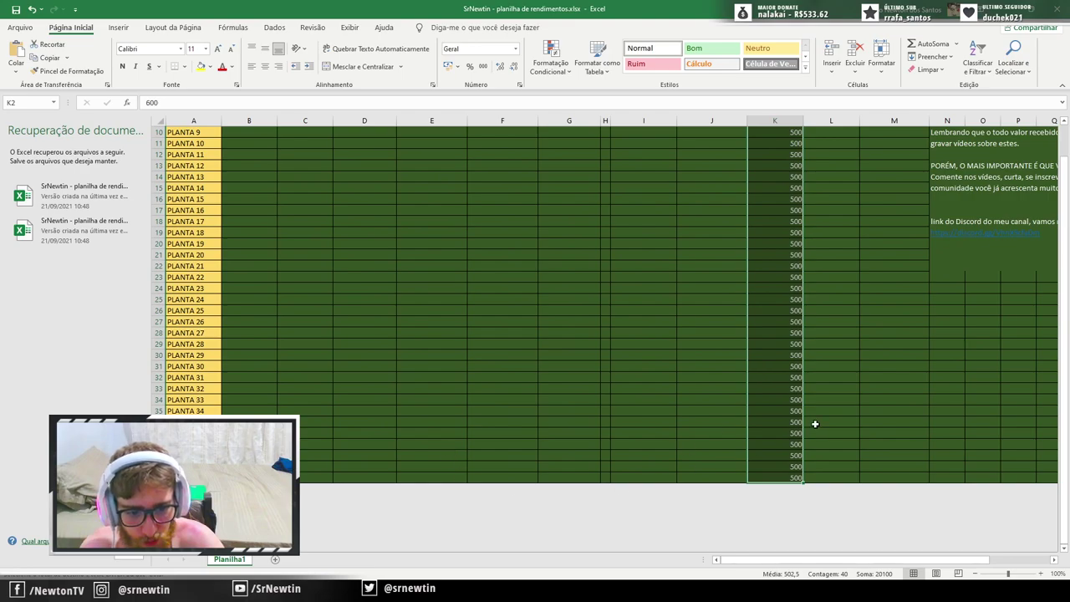
pyautogui.scroll(4, 811, 418)
pyautogui.hotkey('ctrl', 'v')
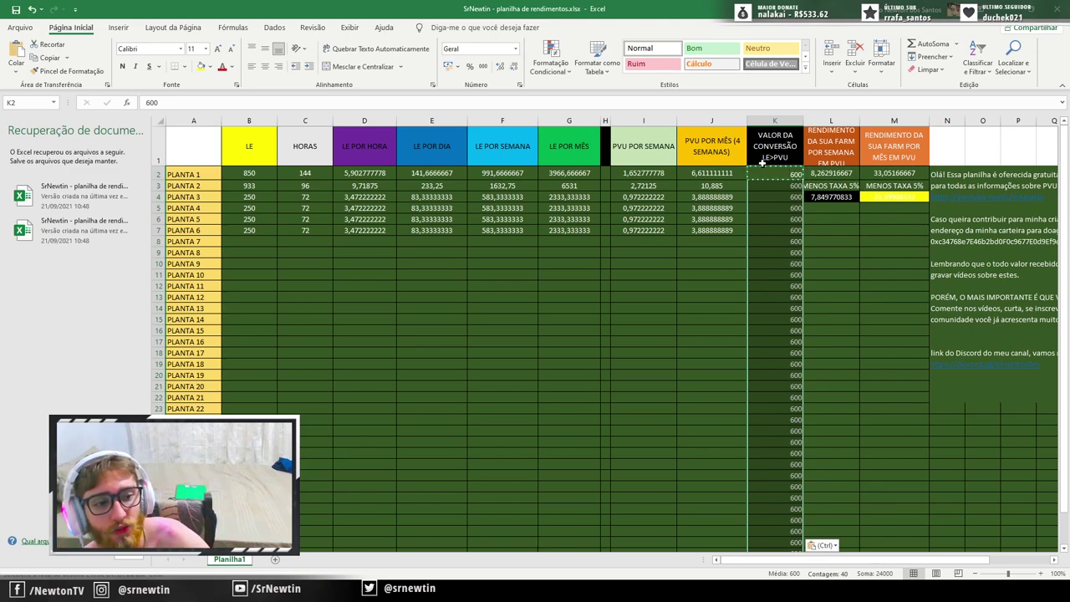
# Step: Examine the monthly farm yield after the 5% fee in M4 and the empty input rows from PLANTA 7 to PLANTA 14
pyautogui.click(881, 197)
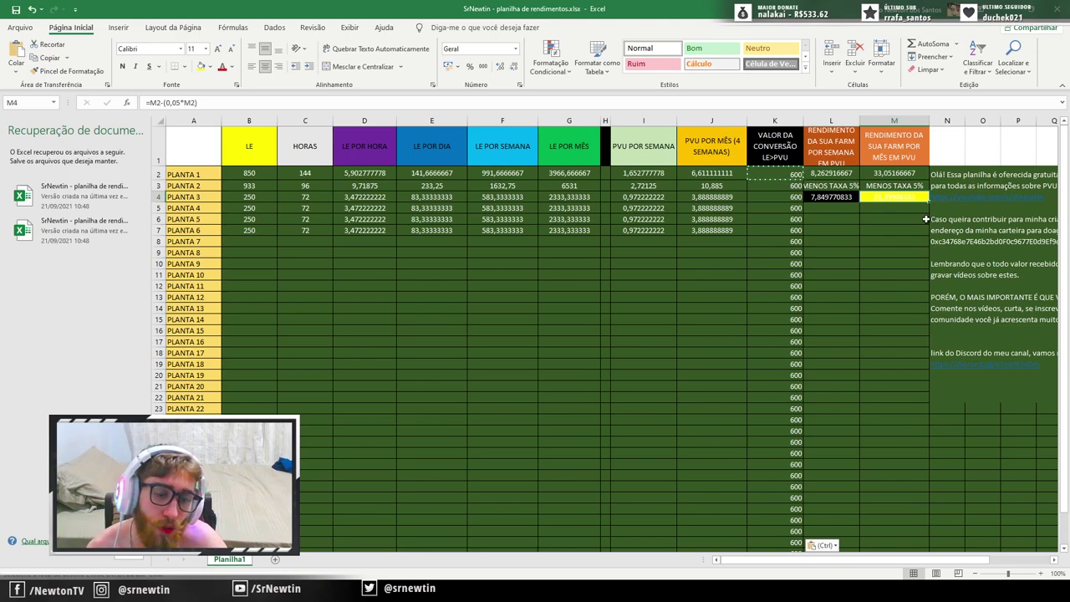
pyautogui.click(891, 186)
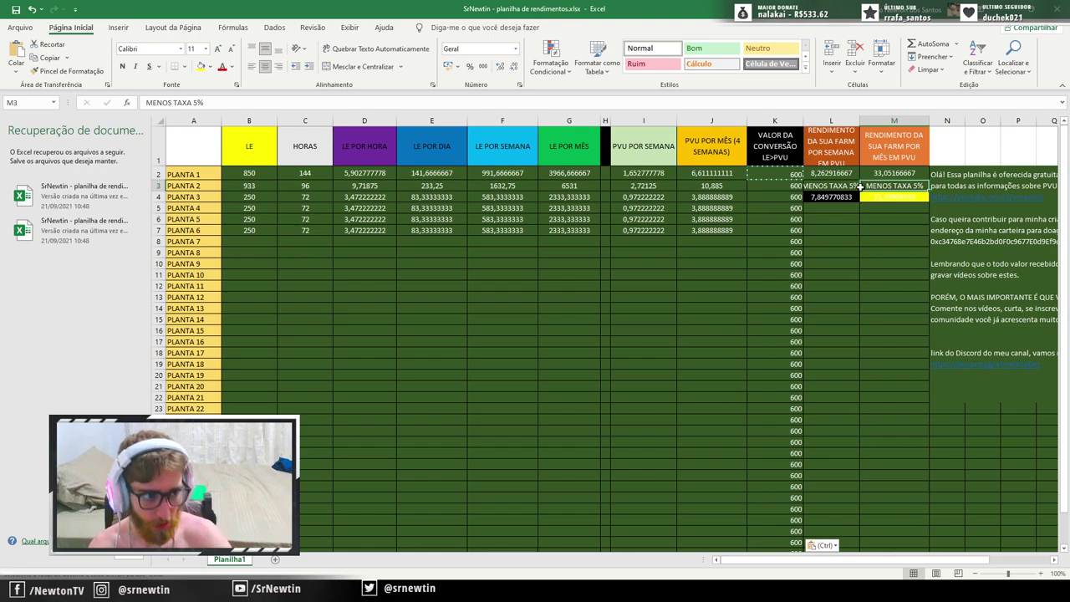
pyautogui.click(877, 197)
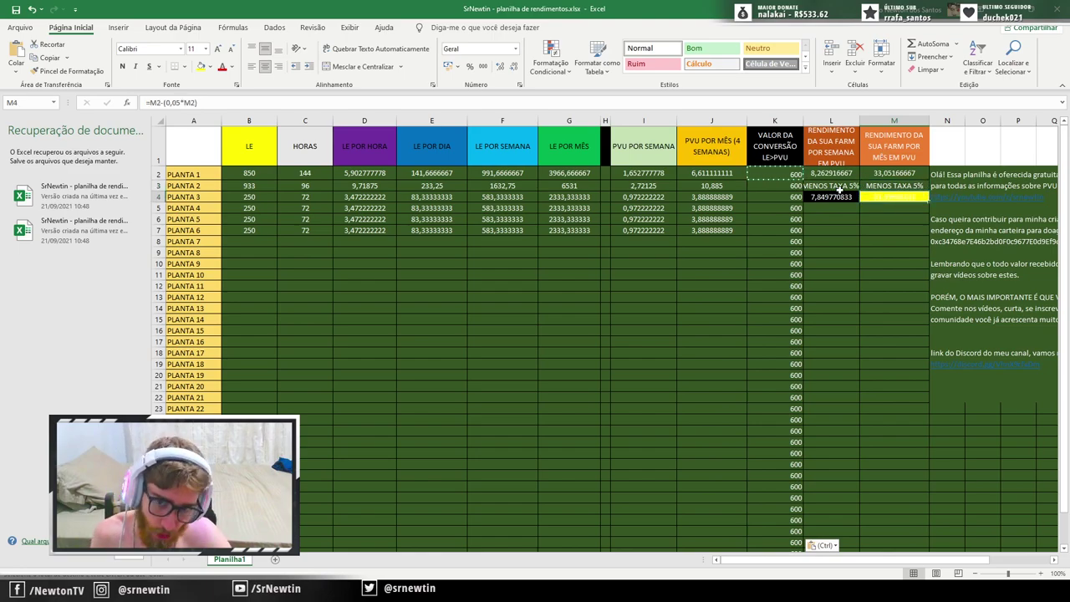
pyautogui.click(254, 241)
pyautogui.moveTo(254, 242); pyautogui.dragTo(707, 314)
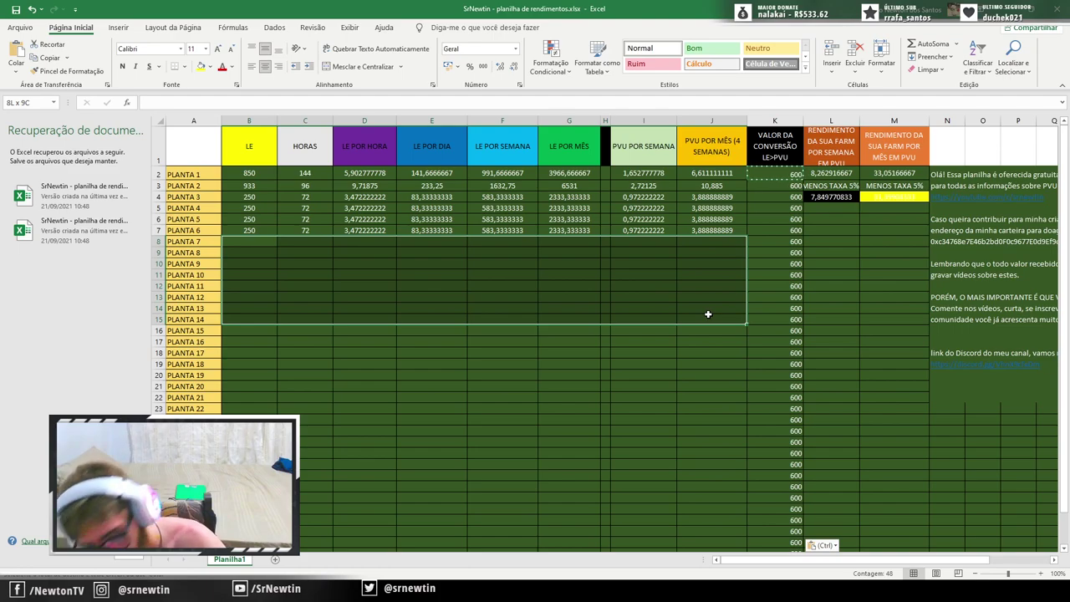
pyautogui.moveTo(708, 311); pyautogui.dragTo(712, 242)
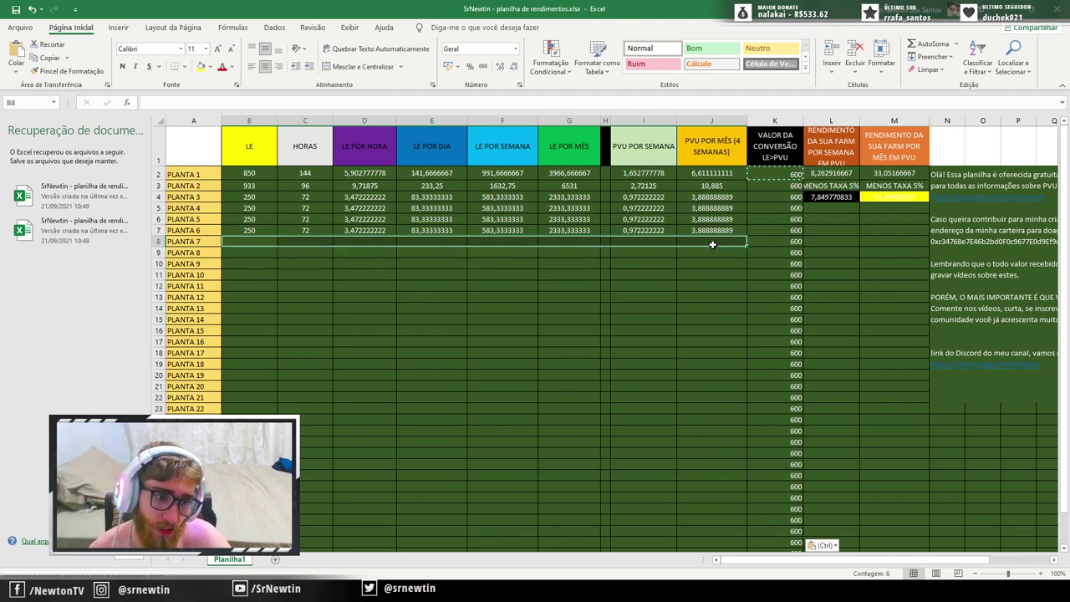
# Step: Review the conversion value, the monthly LE and weekly and monthly PVU of PLANTA 1 to 6, and the farm yields after the 5% fee
pyautogui.click(782, 174)
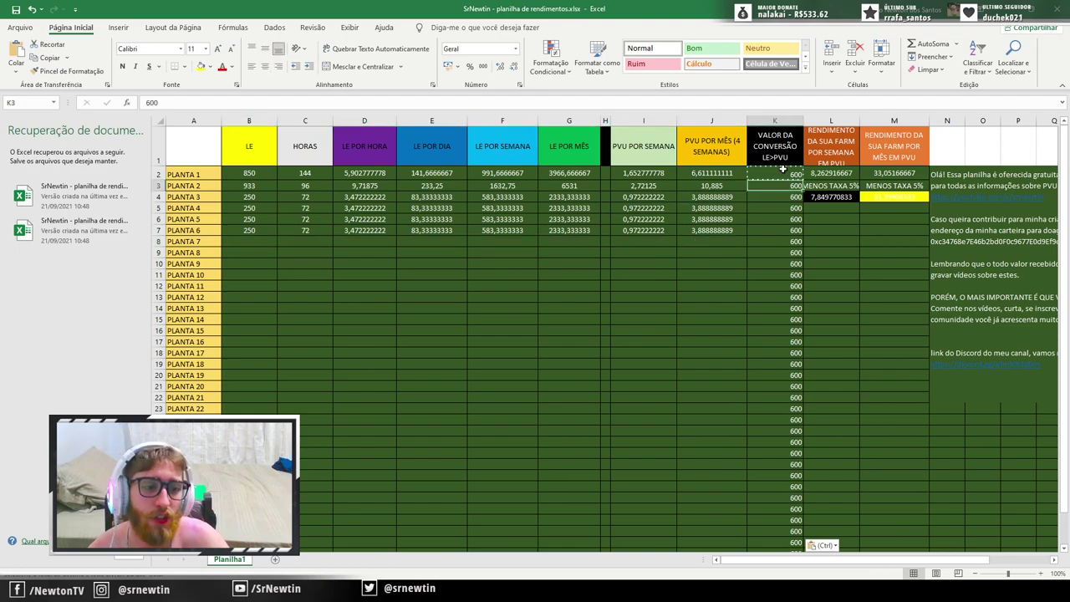
pyautogui.doubleClick(784, 174)
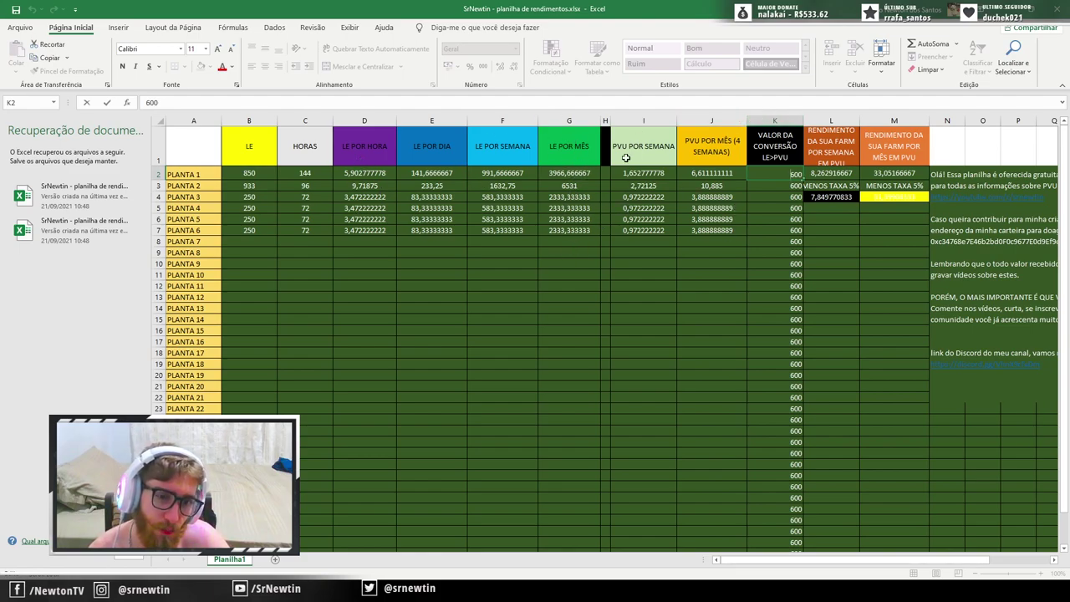
pyautogui.moveTo(555, 170); pyautogui.dragTo(572, 227)
pyautogui.moveTo(639, 173); pyautogui.dragTo(645, 228)
pyautogui.moveTo(696, 176); pyautogui.dragTo(710, 232)
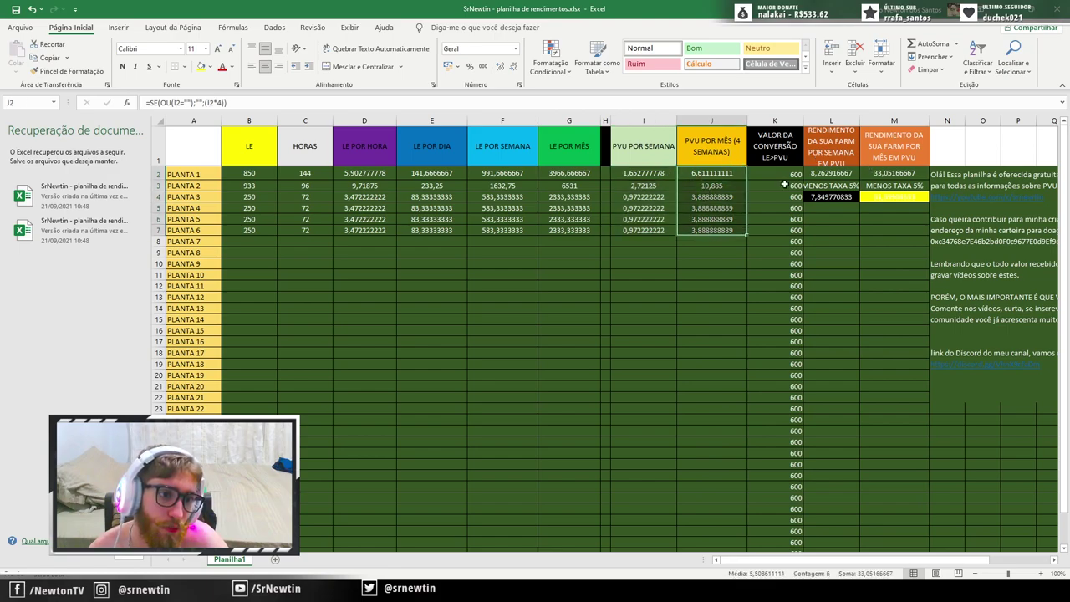
pyautogui.click(828, 196)
pyautogui.click(878, 201)
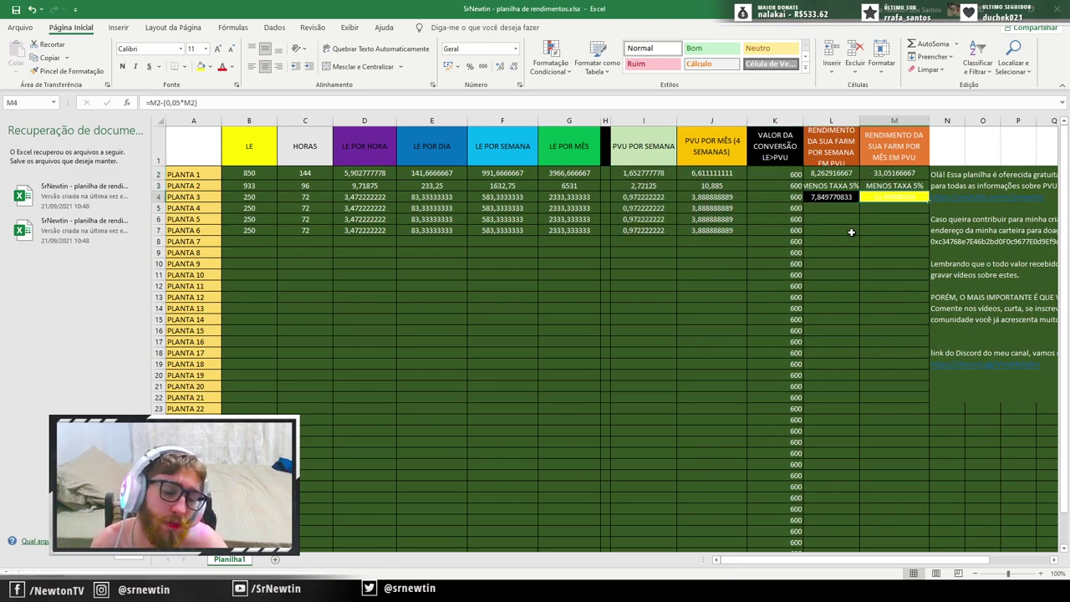